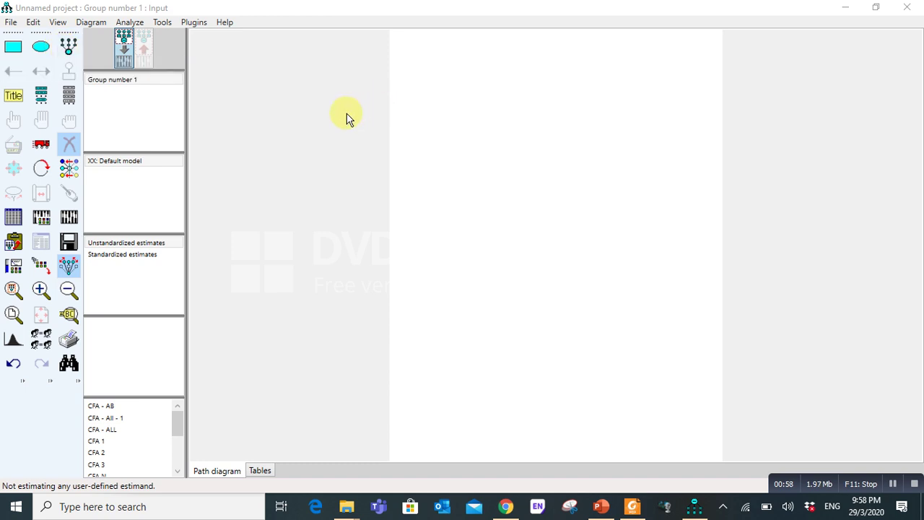
# Step: Draw the first latent variable near the page top with three indicators and error terms
pyautogui.click(70, 46)
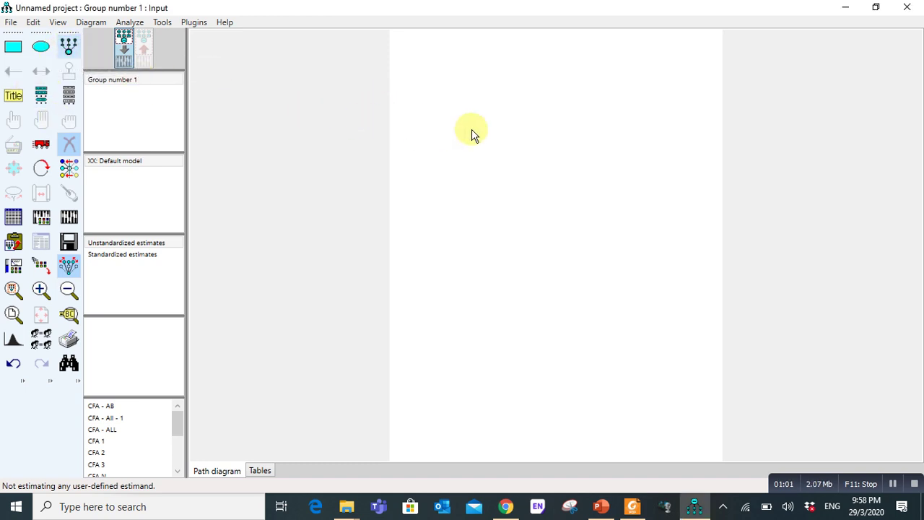
pyautogui.click(69, 51)
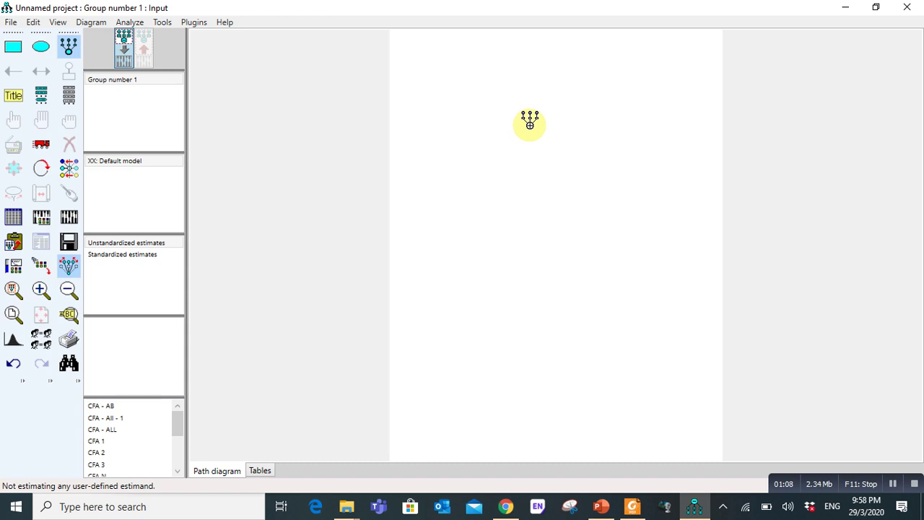
pyautogui.moveTo(530, 125); pyautogui.dragTo(590, 151)
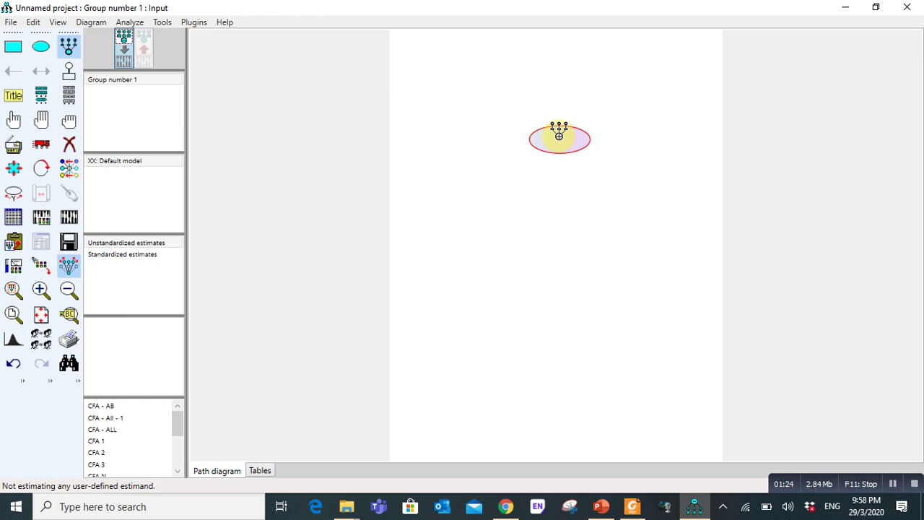
pyautogui.click(558, 135)
pyautogui.click(558, 135)
pyautogui.click(559, 135)
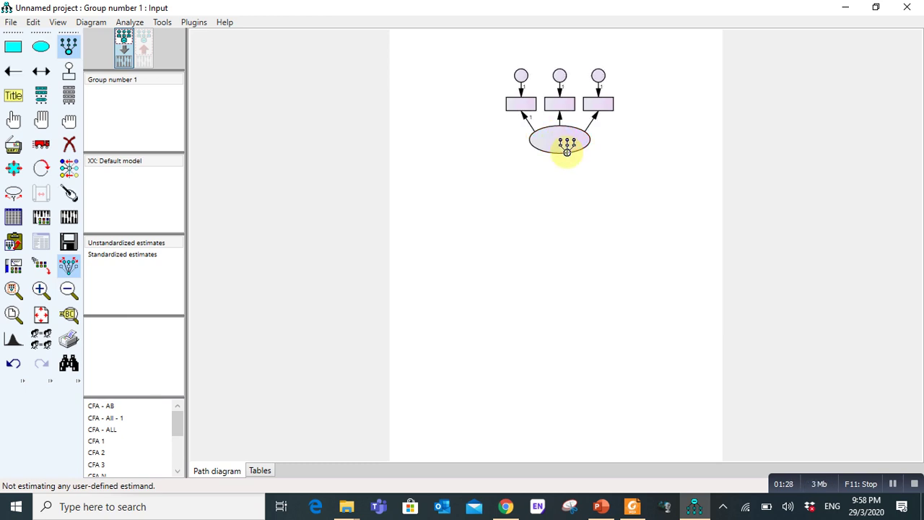
# Step: Draw a second latent variable below it with four indicators and error terms
pyautogui.click(68, 49)
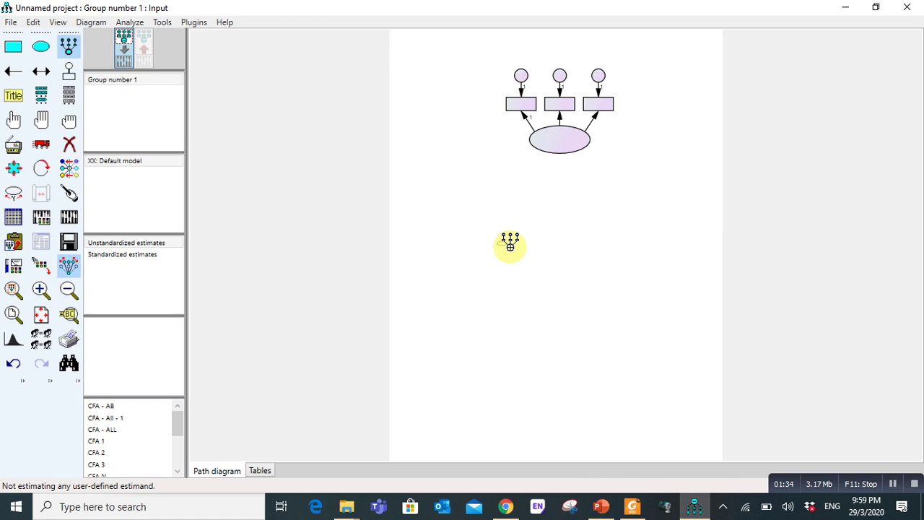
pyautogui.moveTo(496, 241); pyautogui.dragTo(569, 270)
pyautogui.click(522, 252)
pyautogui.click(521, 252)
pyautogui.click(521, 252)
pyautogui.click(519, 253)
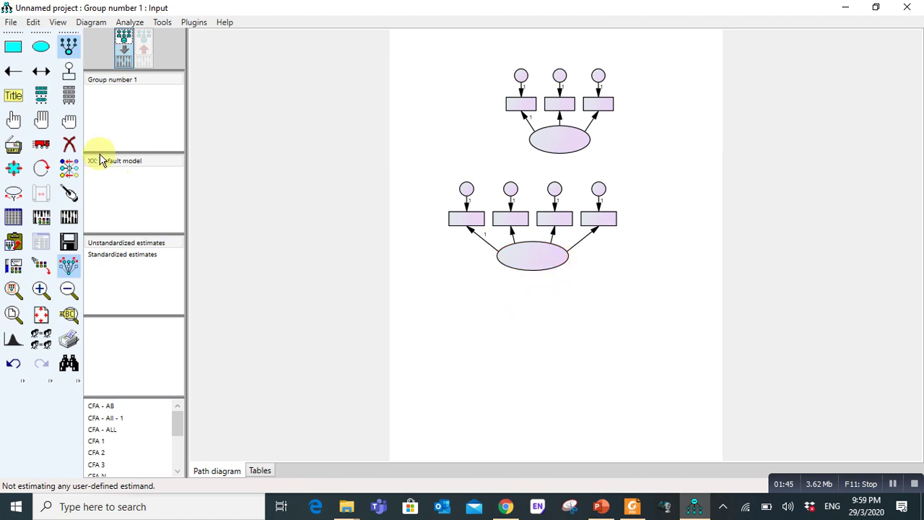
# Step: Duplicate the lower latent ellipse, then erase the stray copied ellipse
pyautogui.click(69, 54)
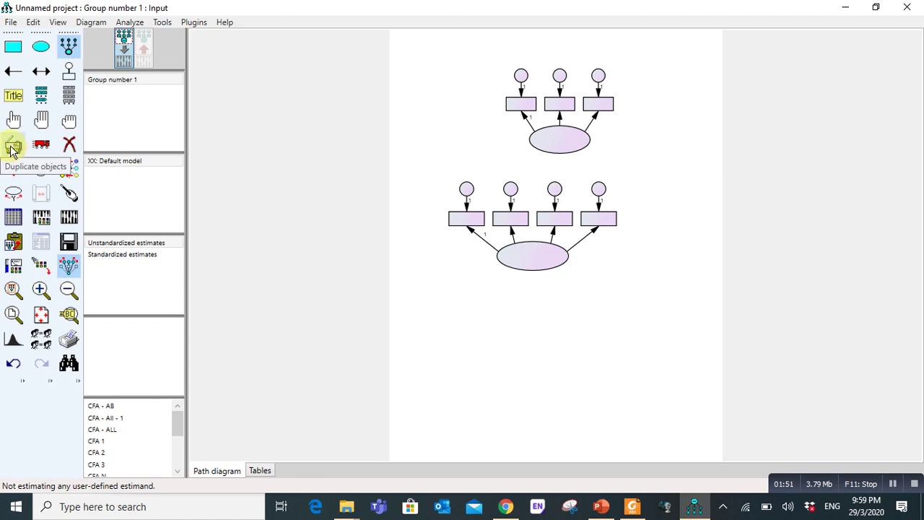
pyautogui.click(13, 147)
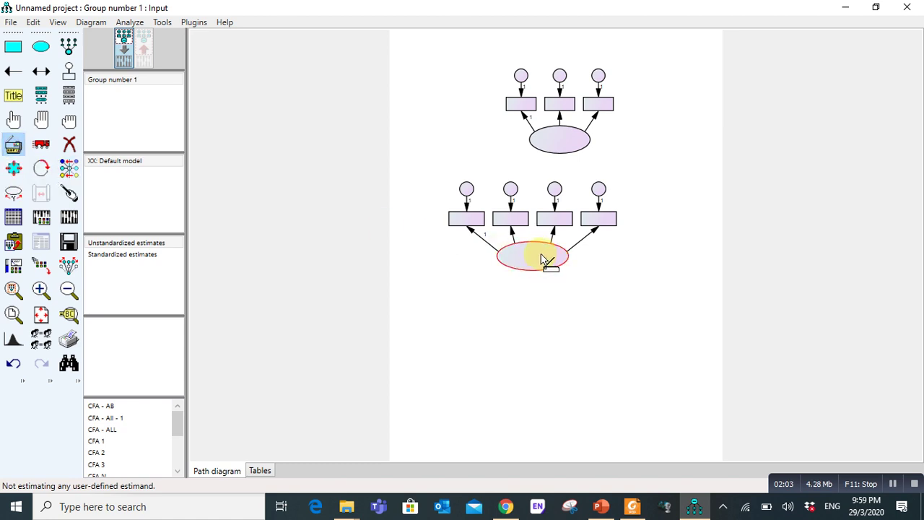
pyautogui.moveTo(542, 259); pyautogui.dragTo(618, 315)
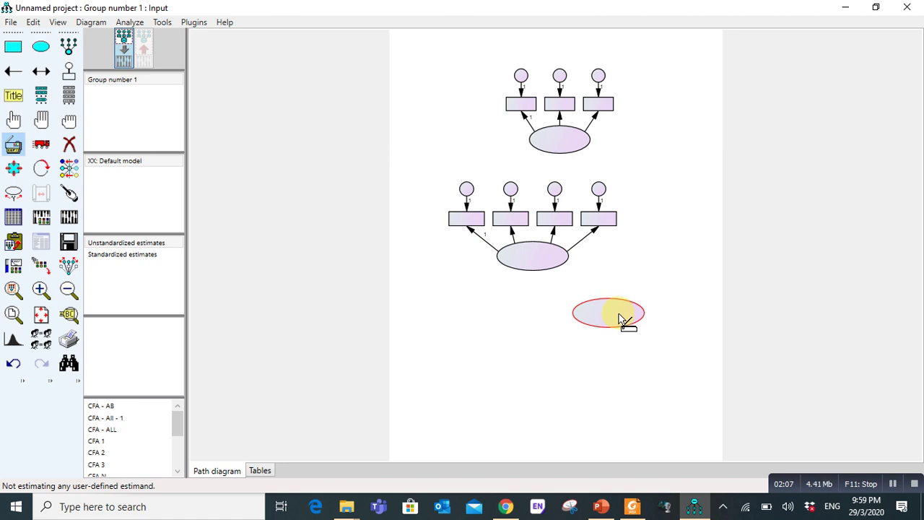
pyautogui.click(69, 144)
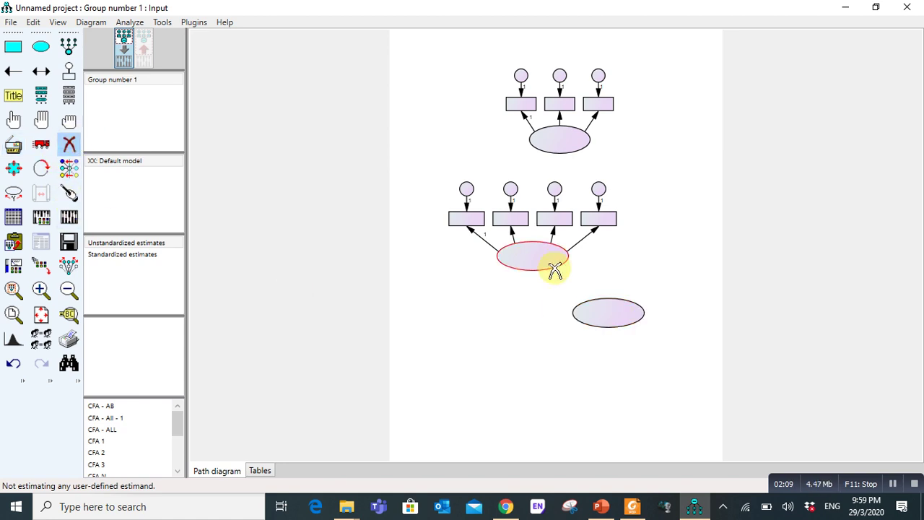
pyautogui.click(594, 309)
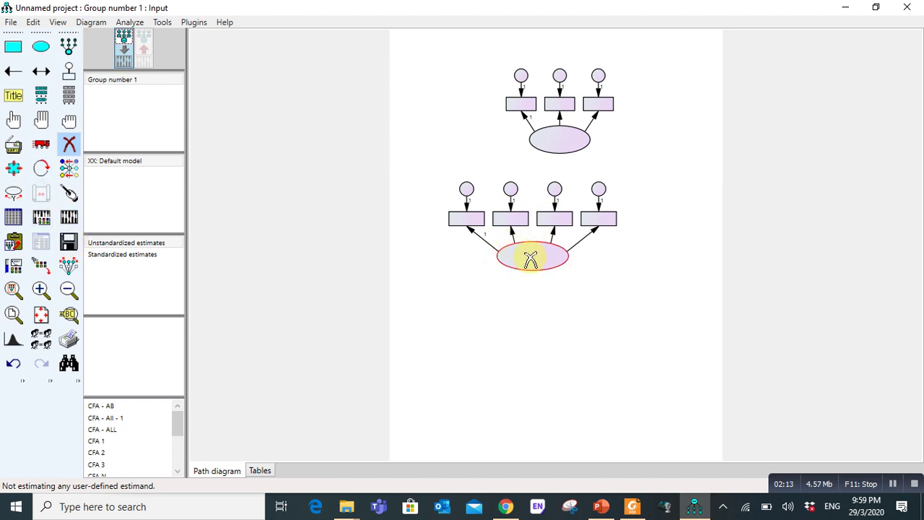
# Step: With Preserve symmetries on, copy the four-indicator structure to the bottom and the three-indicator one rightward
pyautogui.click(13, 145)
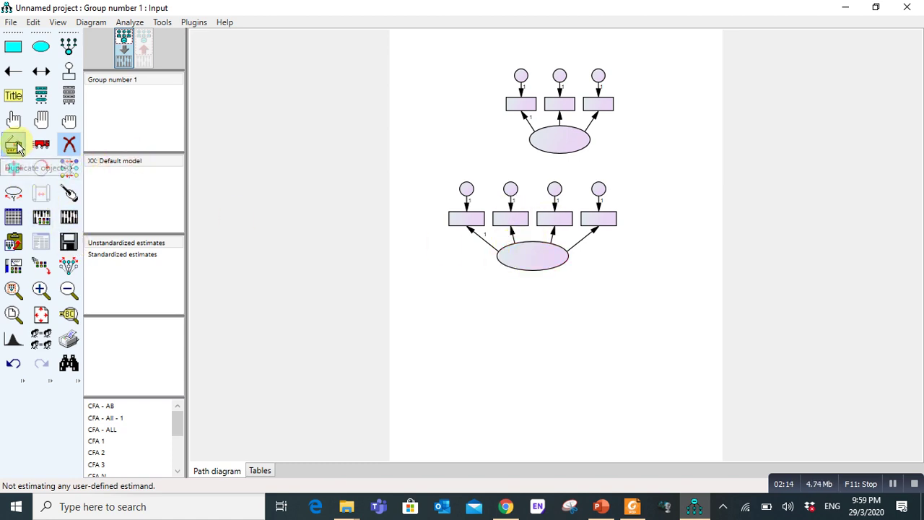
pyautogui.click(68, 266)
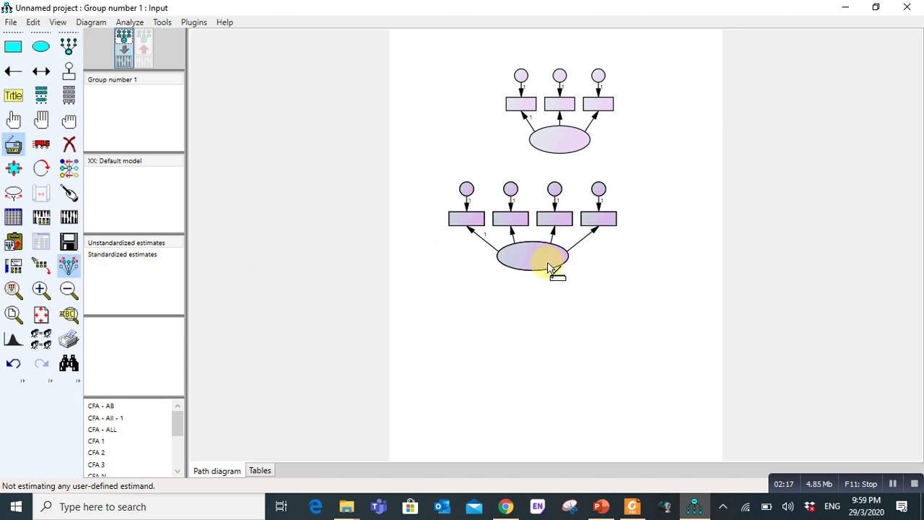
pyautogui.moveTo(553, 269); pyautogui.dragTo(598, 373)
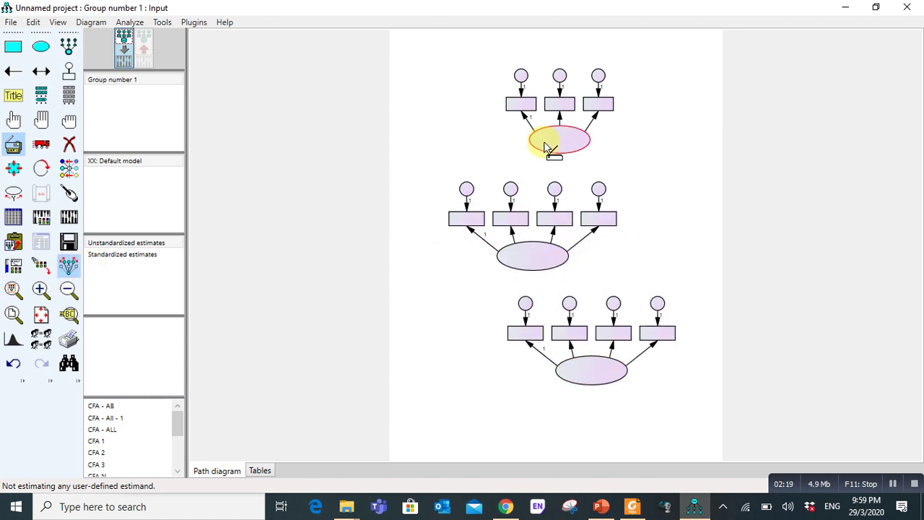
pyautogui.moveTo(546, 144); pyautogui.dragTo(667, 164)
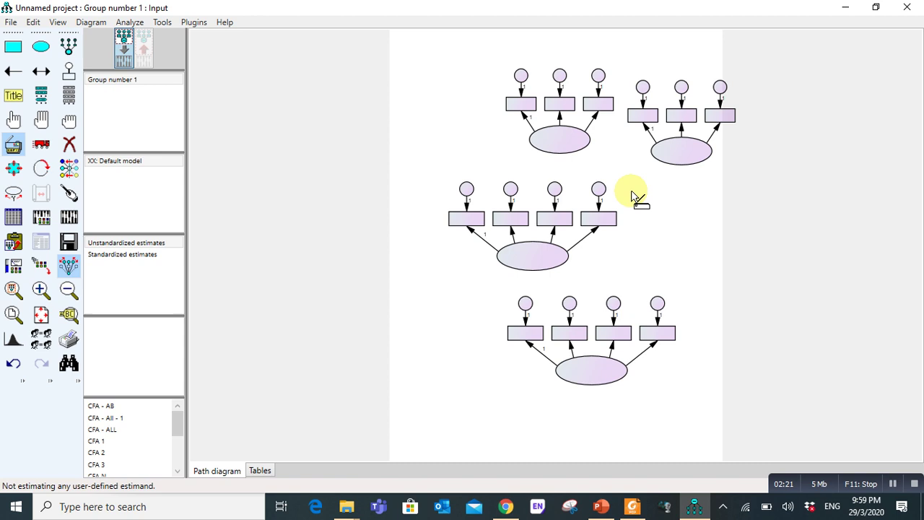
# Step: Rotate indicators to the left on the top-left, middle and bottom latents, and right on the top-right
pyautogui.click(13, 143)
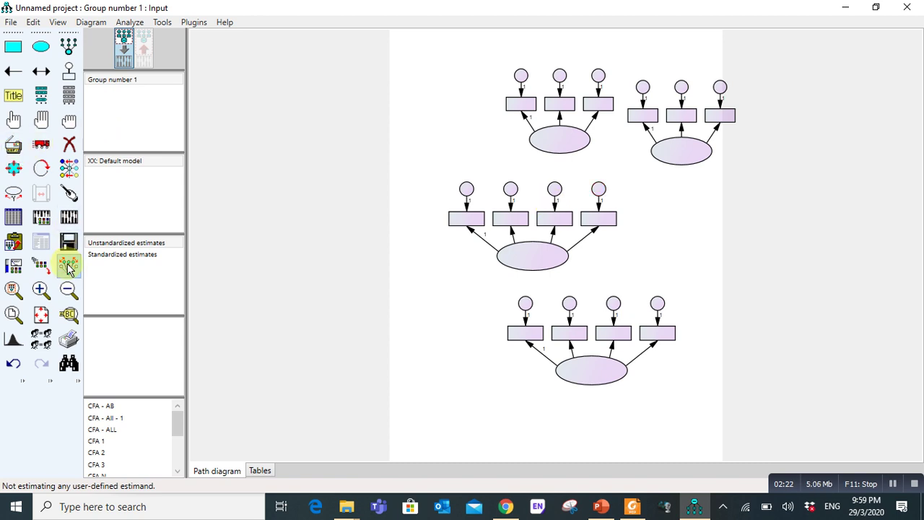
pyautogui.click(43, 169)
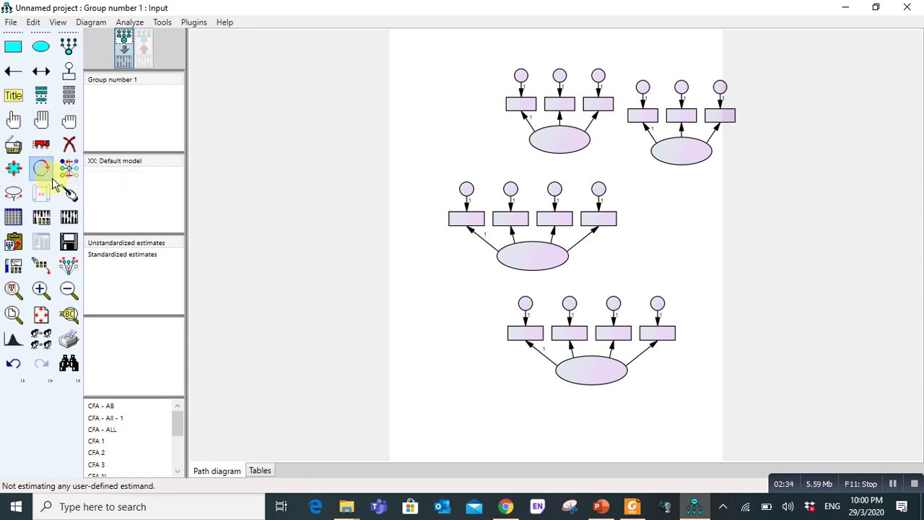
pyautogui.click(547, 150)
pyautogui.click(546, 149)
pyautogui.click(546, 150)
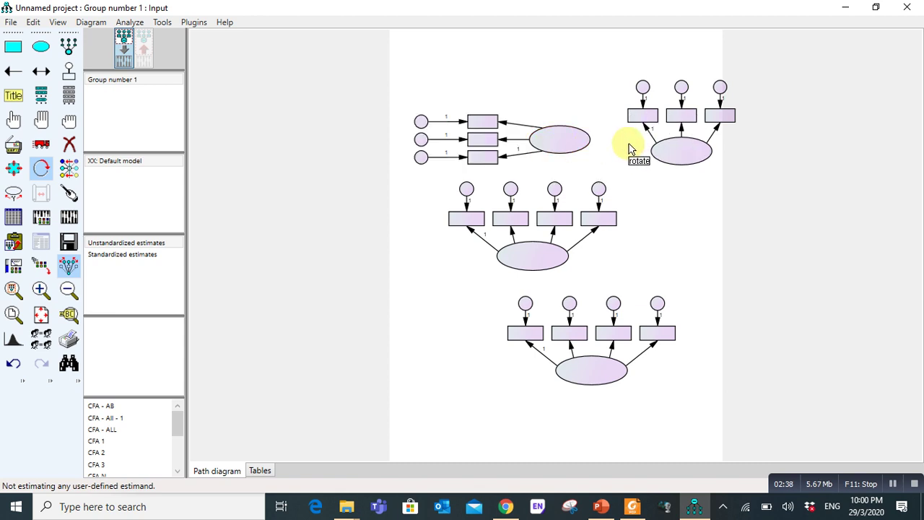
pyautogui.click(675, 150)
pyautogui.click(542, 254)
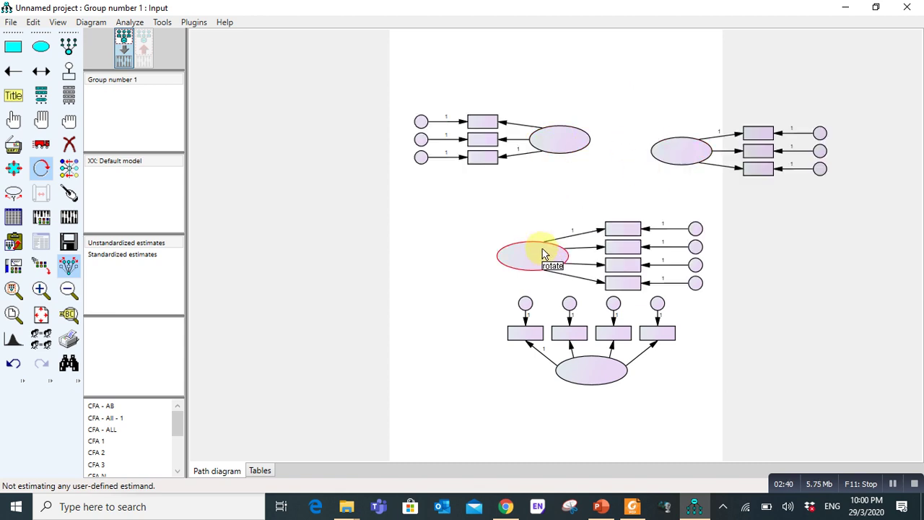
pyautogui.click(548, 256)
pyautogui.click(549, 257)
pyautogui.click(585, 368)
pyautogui.click(585, 368)
pyautogui.click(584, 368)
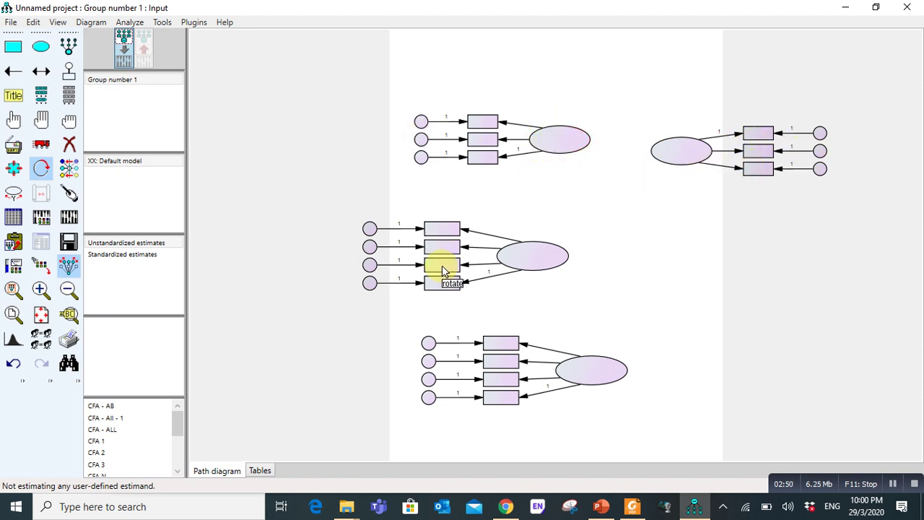
# Step: Stack the three left groups in a column and lower the right group level with the middle
pyautogui.click(43, 146)
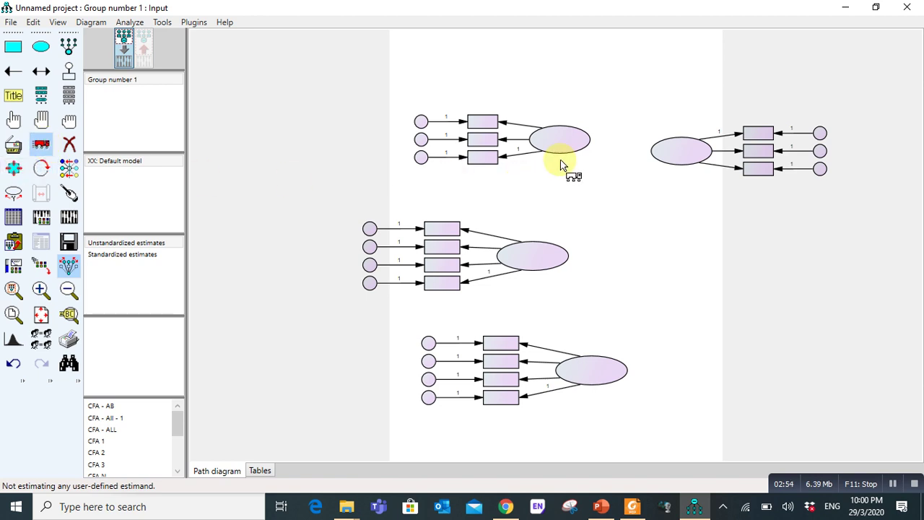
pyautogui.moveTo(557, 149); pyautogui.dragTo(531, 141)
pyautogui.moveTo(534, 263); pyautogui.dragTo(550, 208)
pyautogui.moveTo(582, 356); pyautogui.dragTo(543, 271)
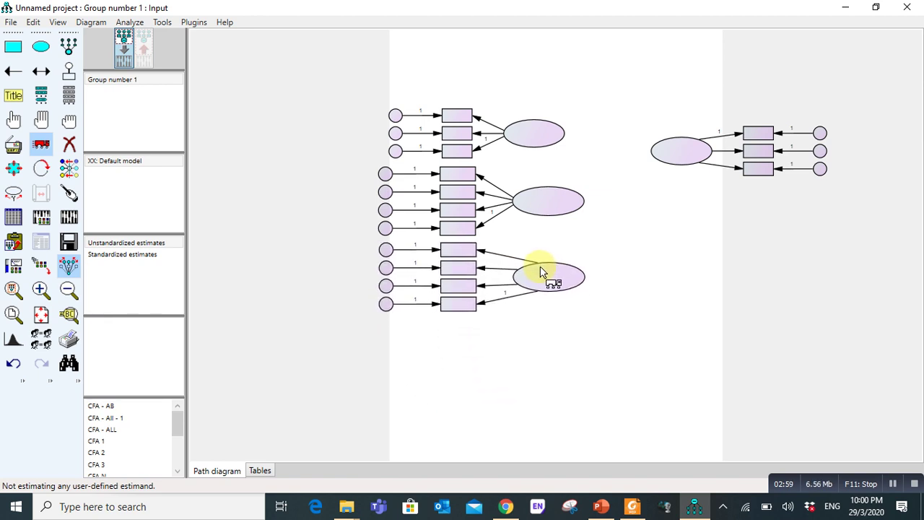
pyautogui.moveTo(664, 167); pyautogui.dragTo(654, 213)
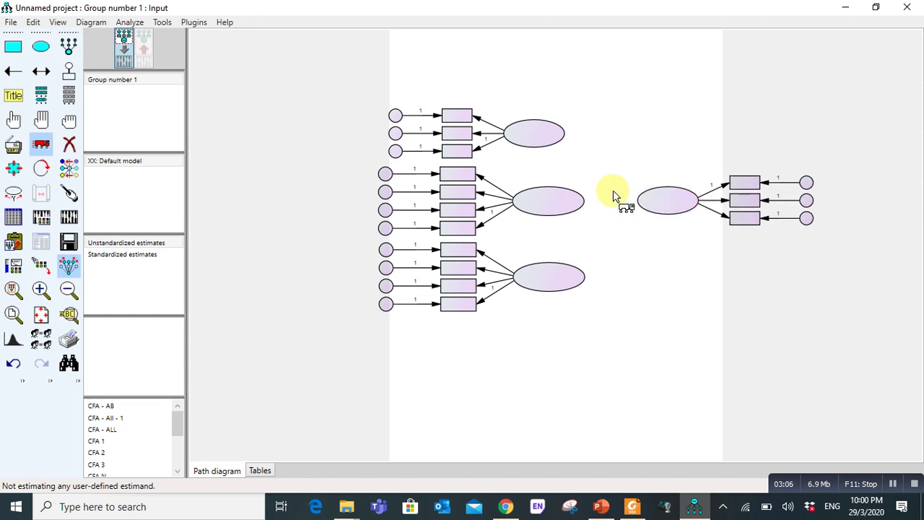
# Step: Move the error circles closer to their indicators and shift the left groups slightly left
pyautogui.moveTo(385, 178); pyautogui.dragTo(419, 186)
pyautogui.moveTo(383, 252); pyautogui.dragTo(423, 265)
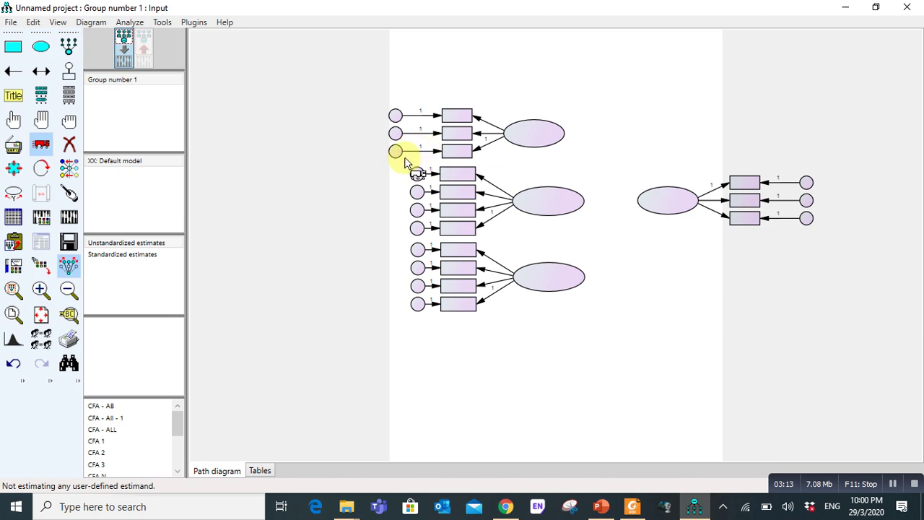
pyautogui.moveTo(400, 155); pyautogui.dragTo(404, 159)
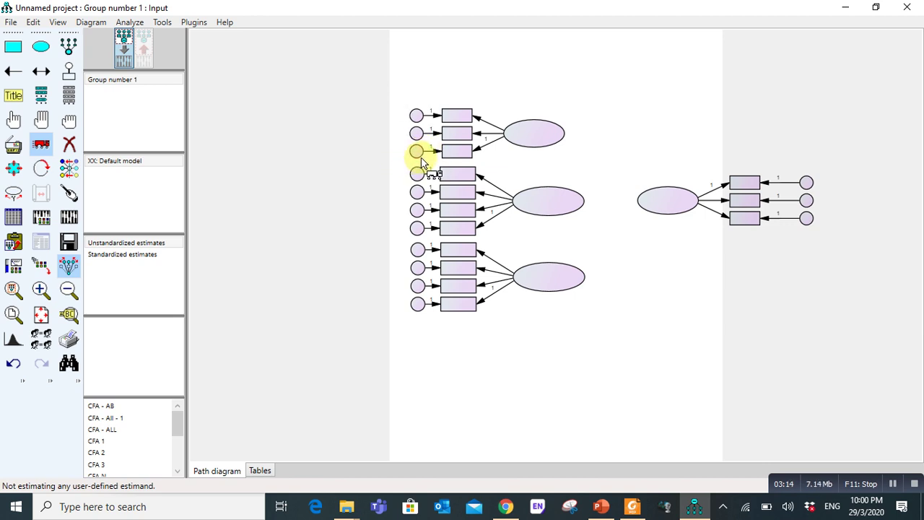
pyautogui.moveTo(425, 165); pyautogui.dragTo(422, 163)
pyautogui.moveTo(525, 137); pyautogui.dragTo(510, 138)
pyautogui.moveTo(546, 205); pyautogui.dragTo(533, 206)
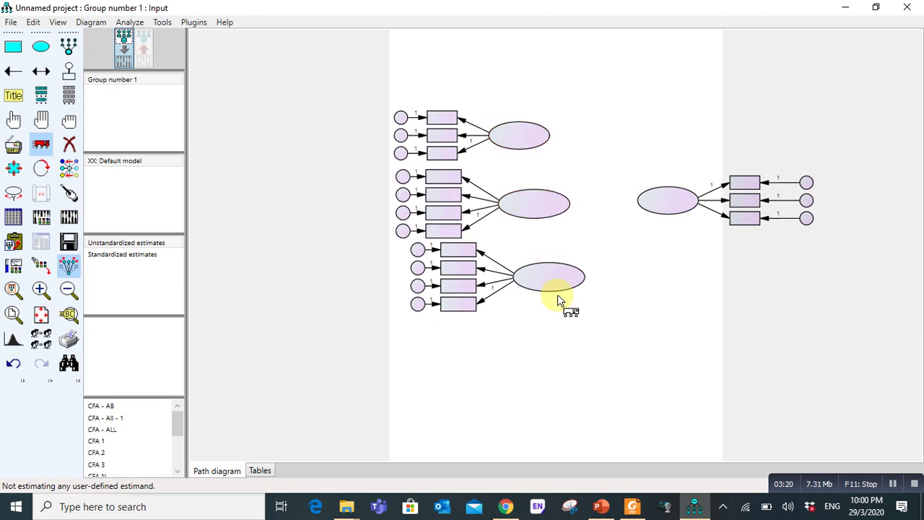
pyautogui.moveTo(553, 295); pyautogui.dragTo(537, 298)
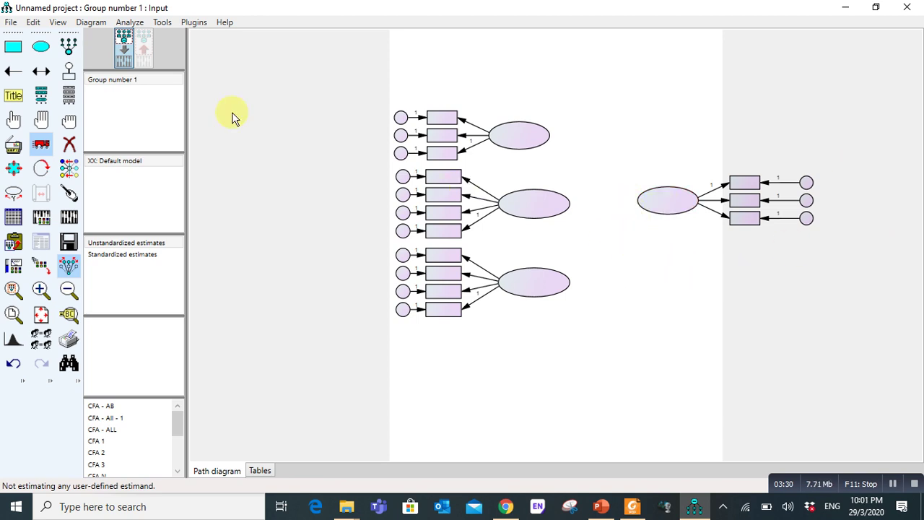
# Step: Set the Page Layout paper size to Landscape - Legal in Interface Properties
pyautogui.click(58, 24)
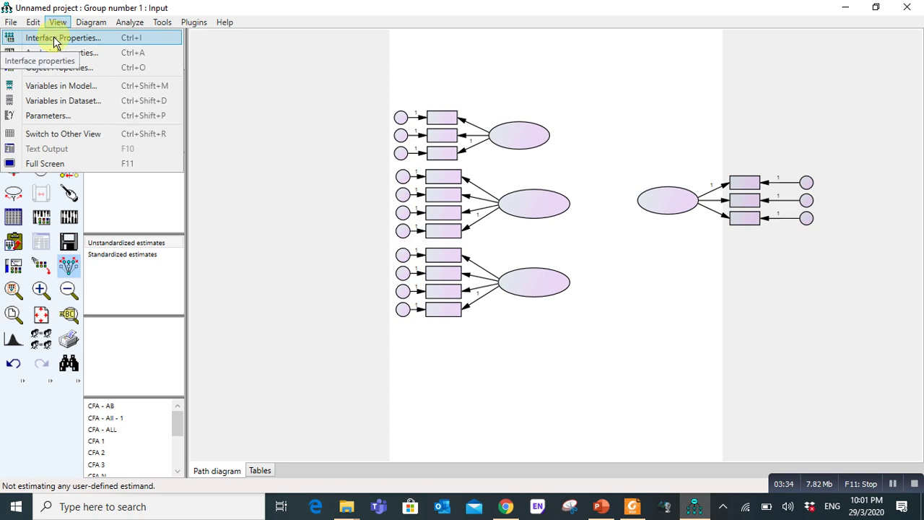
pyautogui.click(55, 39)
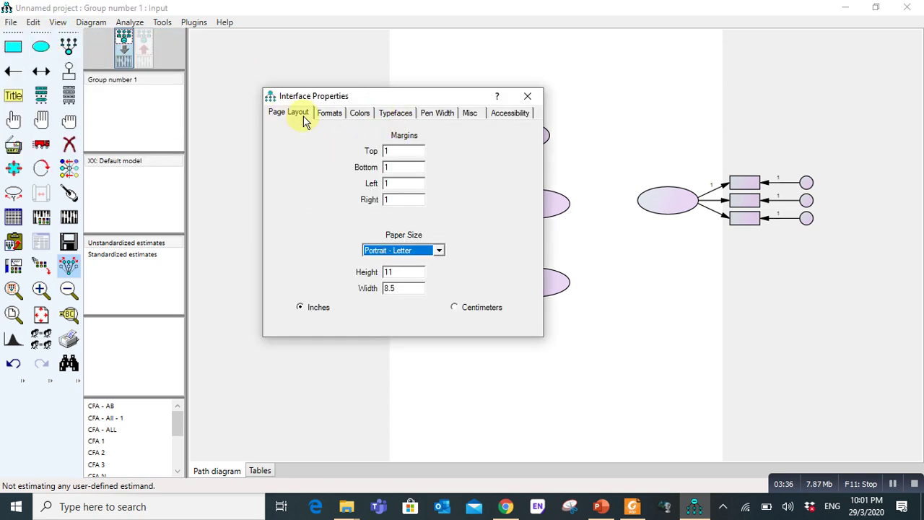
pyautogui.click(438, 250)
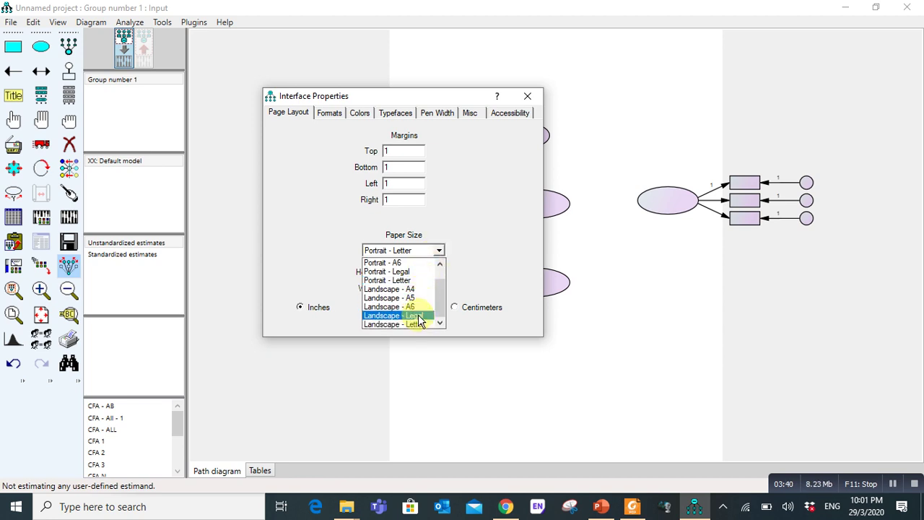
pyautogui.click(418, 317)
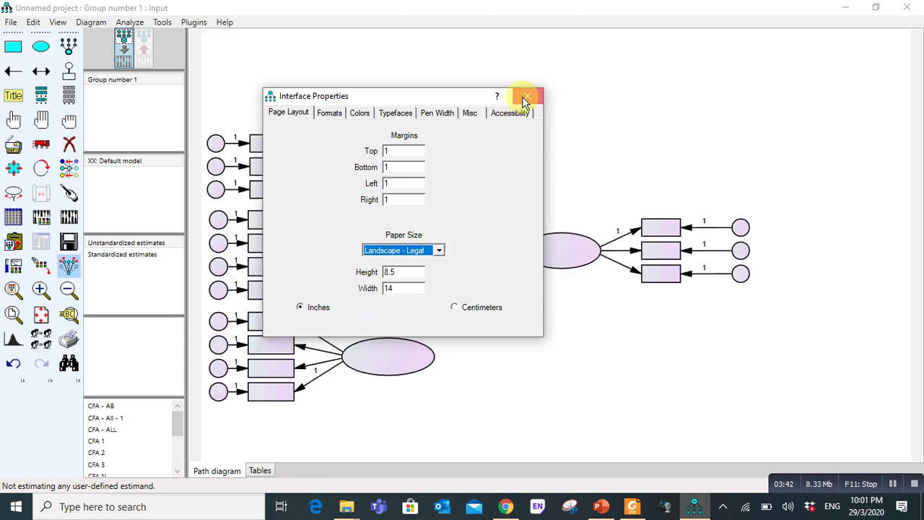
pyautogui.click(528, 96)
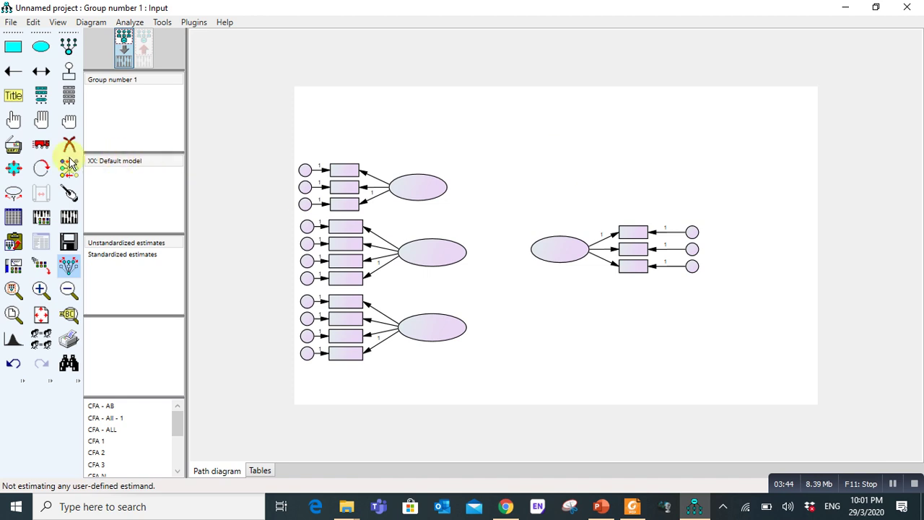
# Step: Move the right-hand latent factor group further right with the Move tool
pyautogui.click(41, 144)
pyautogui.moveTo(574, 251); pyautogui.dragTo(635, 252)
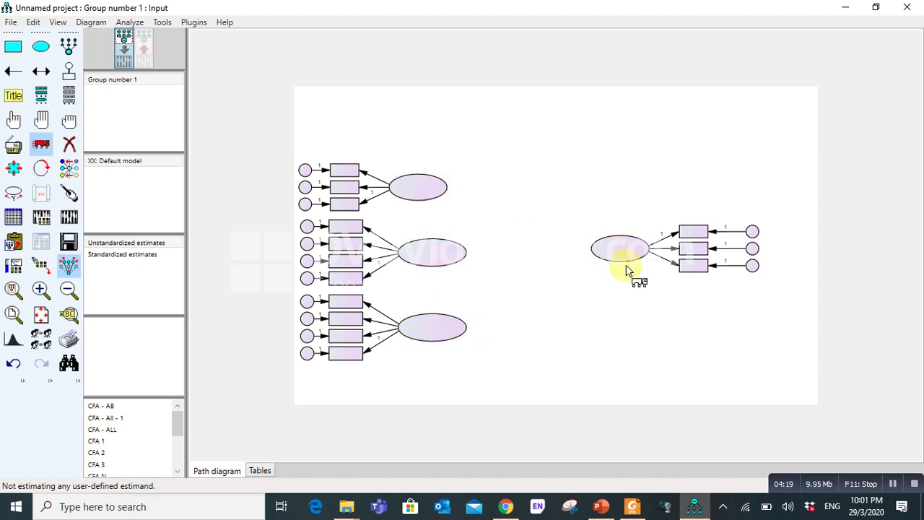
# Step: Draw covariance arrows from the top factor and among the middle, bottom and right factors
pyautogui.click(43, 69)
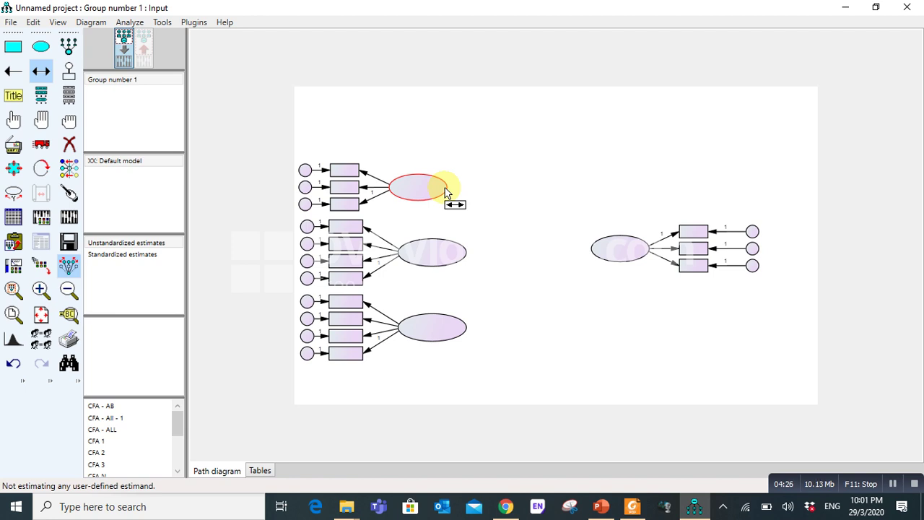
pyautogui.moveTo(453, 185)
pyautogui.mouseDown()
pyautogui.moveTo(556, 176)
pyautogui.moveTo(625, 249)
pyautogui.moveTo(604, 303)
pyautogui.moveTo(454, 326)
pyautogui.moveTo(437, 267)
pyautogui.mouseUp()
pyautogui.moveTo(437, 264)
pyautogui.mouseDown()
pyautogui.moveTo(446, 193)
pyautogui.moveTo(460, 262)
pyautogui.moveTo(552, 243)
pyautogui.moveTo(592, 256)
pyautogui.mouseUp()
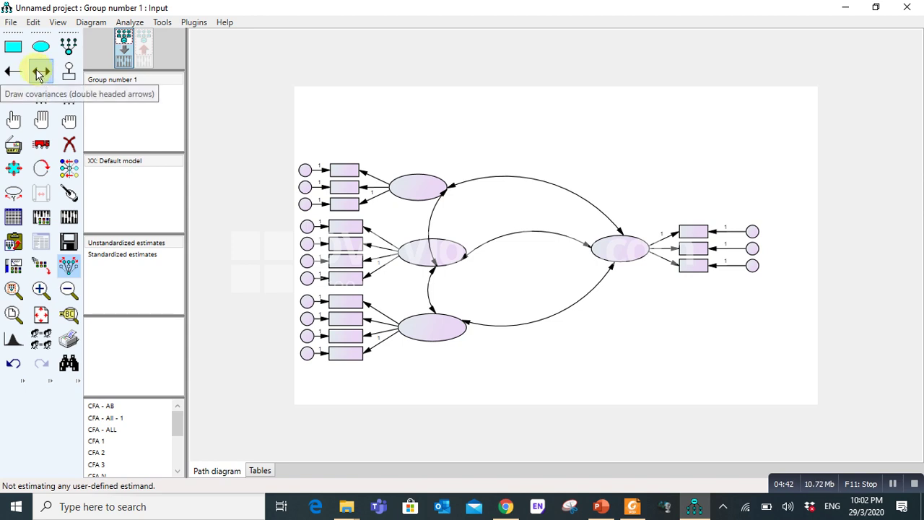
# Step: Erase the five covariance arrows linking the top, middle, bottom and right factors
pyautogui.click(70, 142)
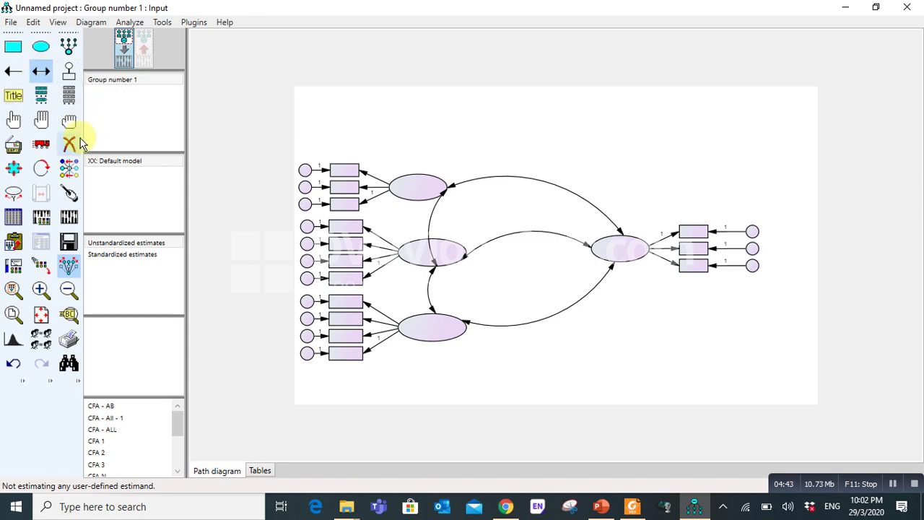
pyautogui.click(449, 185)
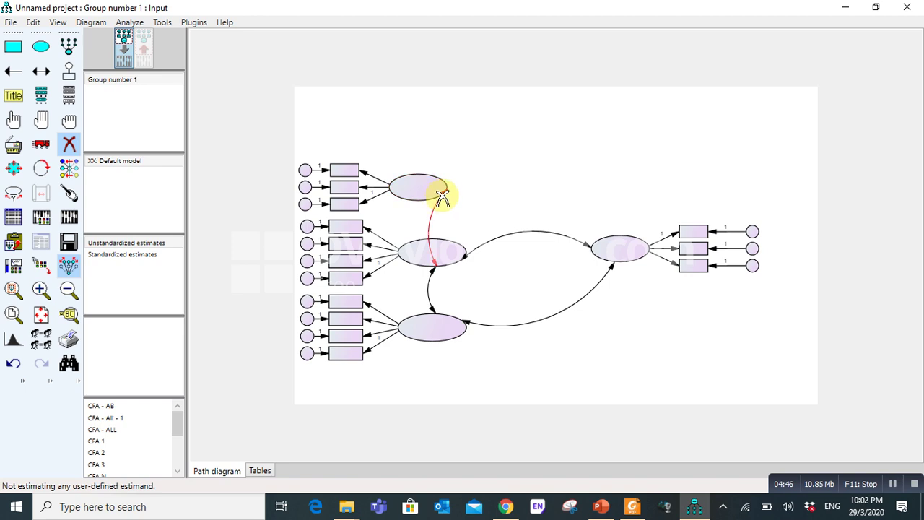
pyautogui.click(442, 197)
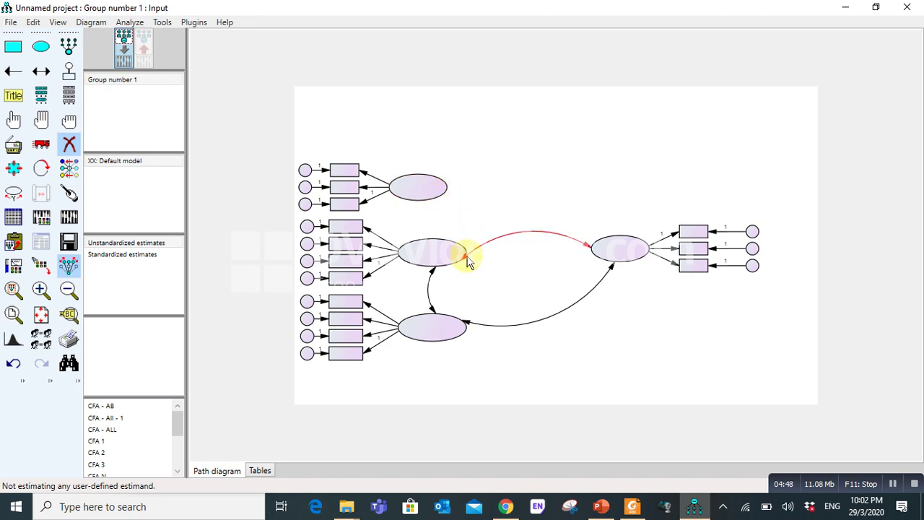
pyautogui.click(467, 261)
pyautogui.click(431, 277)
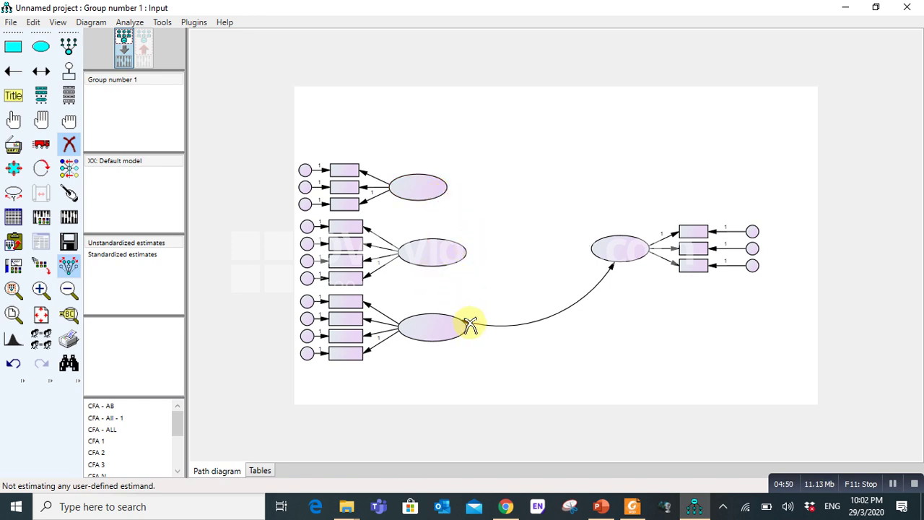
pyautogui.click(469, 325)
pyautogui.click(70, 144)
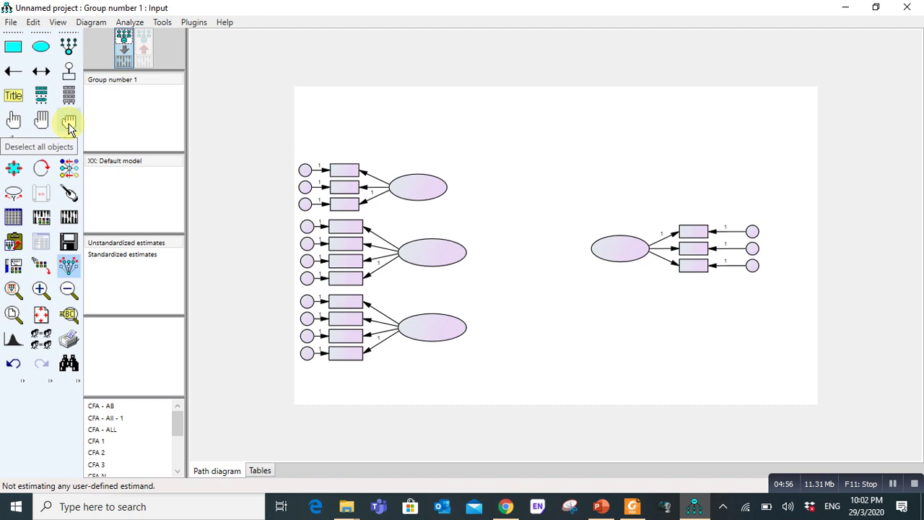
# Step: Clear the selection, select the latent factor ellipses individually, and show the Plugins menu
pyautogui.click(41, 123)
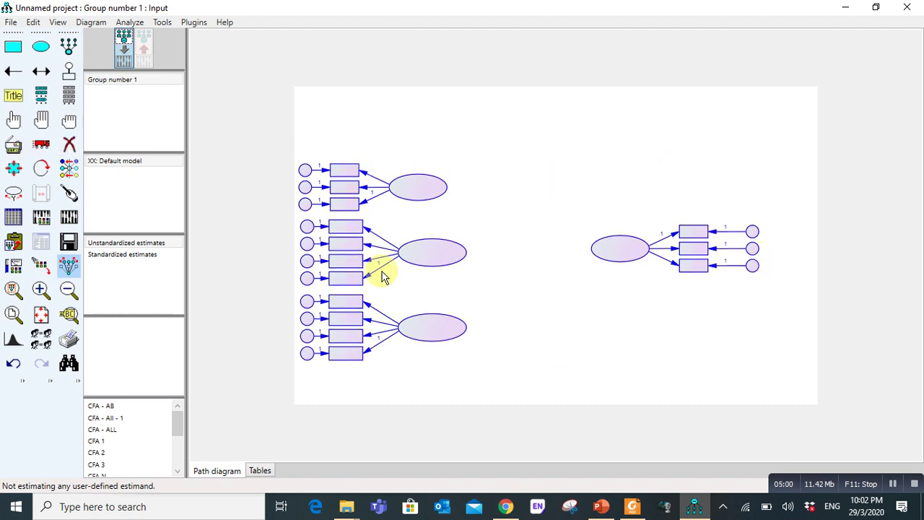
pyautogui.click(13, 120)
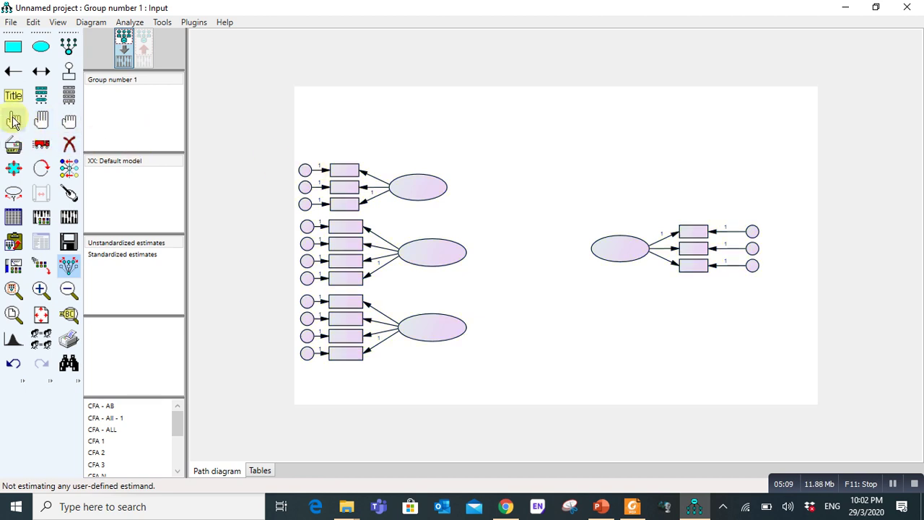
pyautogui.click(402, 187)
pyautogui.click(448, 255)
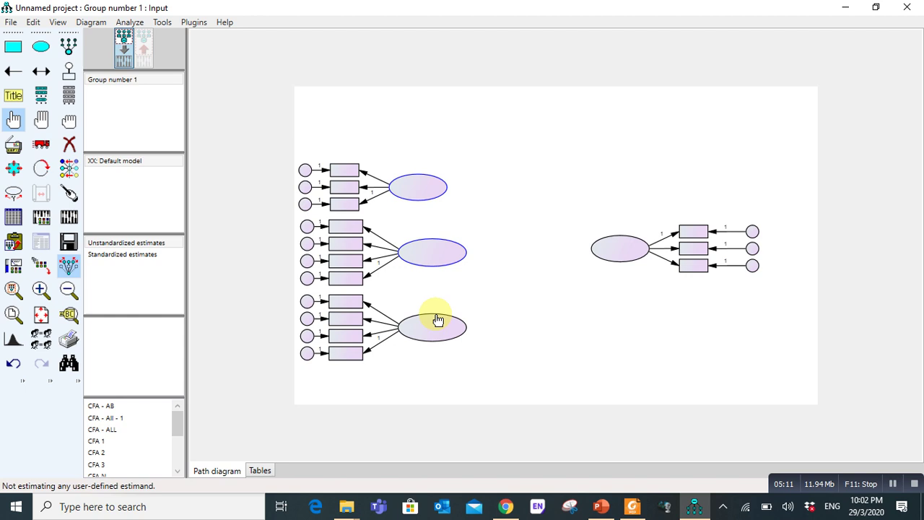
pyautogui.click(429, 341)
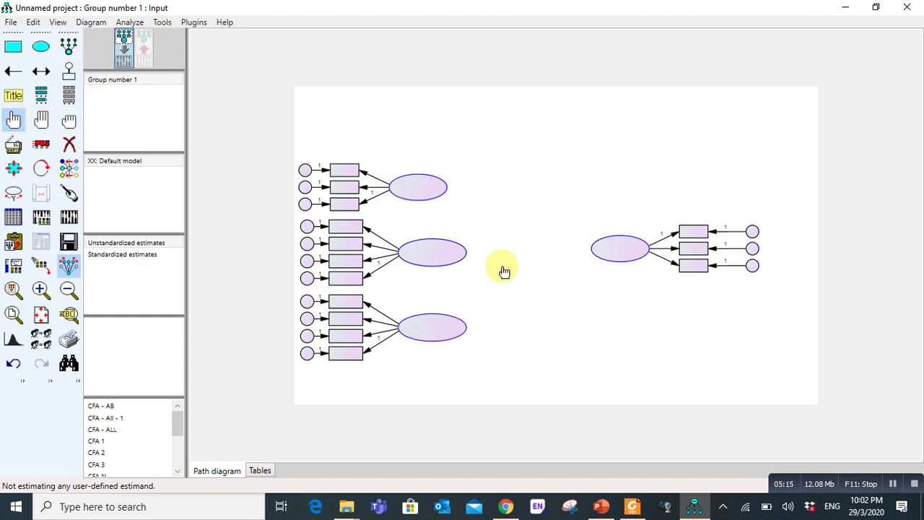
pyautogui.click(195, 26)
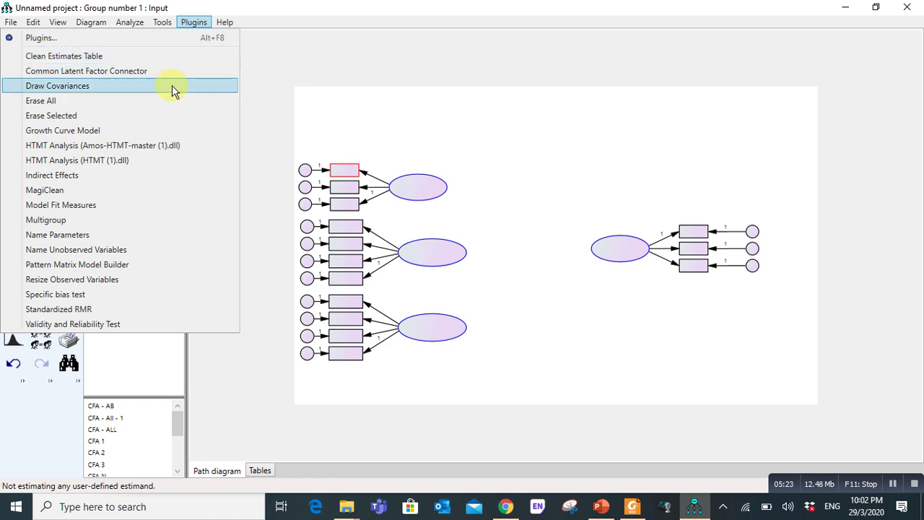
# Step: Run the Draw Covariances plugin to link all four selected factors with six covariance arrows
pyautogui.click(172, 85)
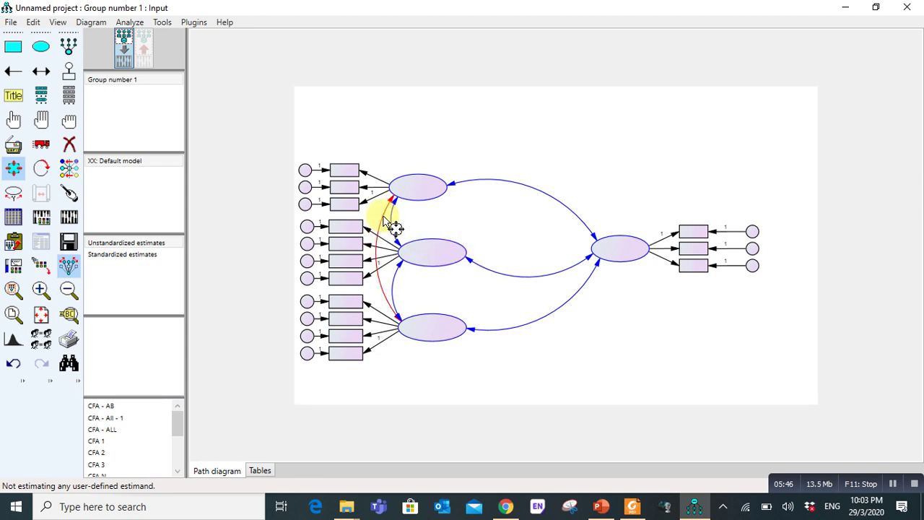
# Step: Drag the top–middle covariance curve and the top factor's curves into tighter arcs
pyautogui.moveTo(384, 216); pyautogui.dragTo(392, 204)
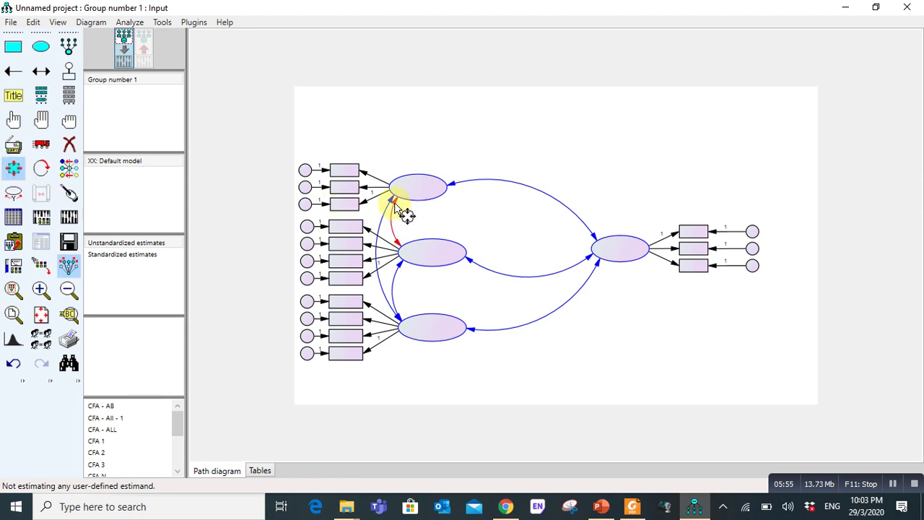
pyautogui.moveTo(394, 201); pyautogui.dragTo(412, 206)
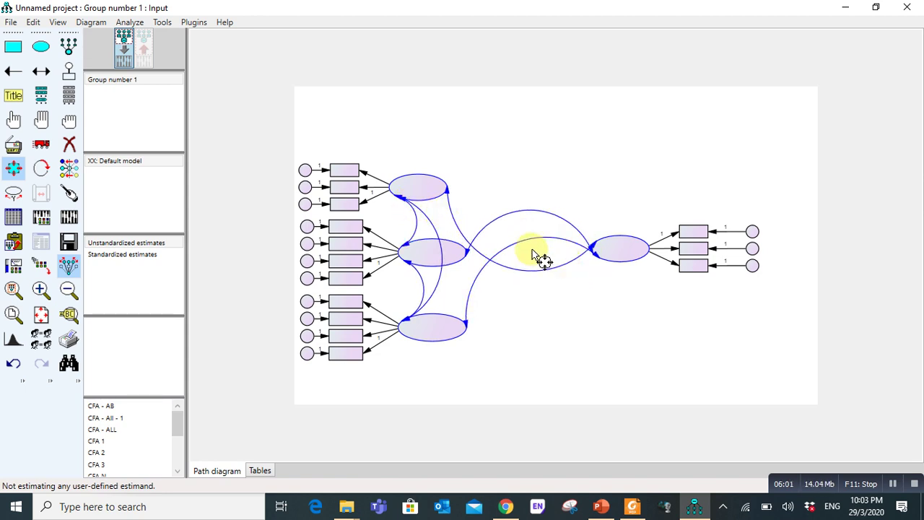
# Step: Touch up the top, middle, bottom and right factors so their arrows attach neatly
pyautogui.click(69, 193)
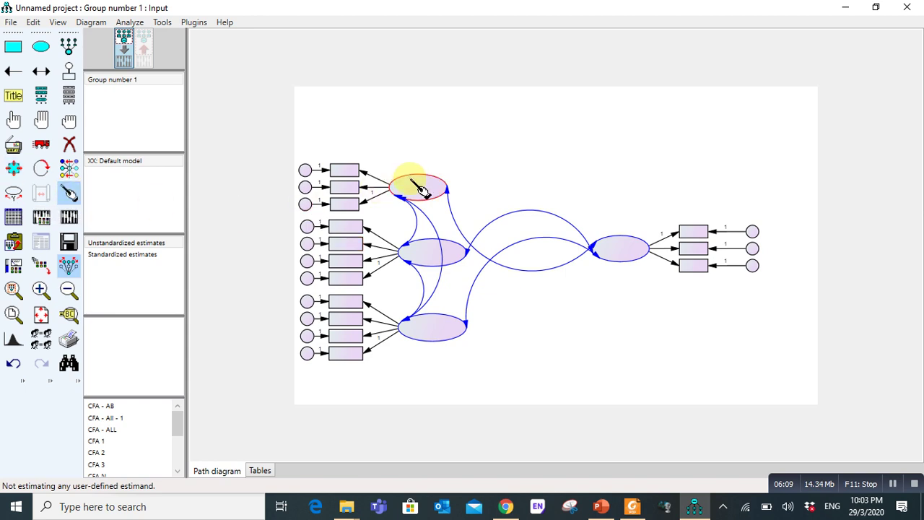
pyautogui.click(451, 258)
pyautogui.click(441, 263)
pyautogui.click(442, 335)
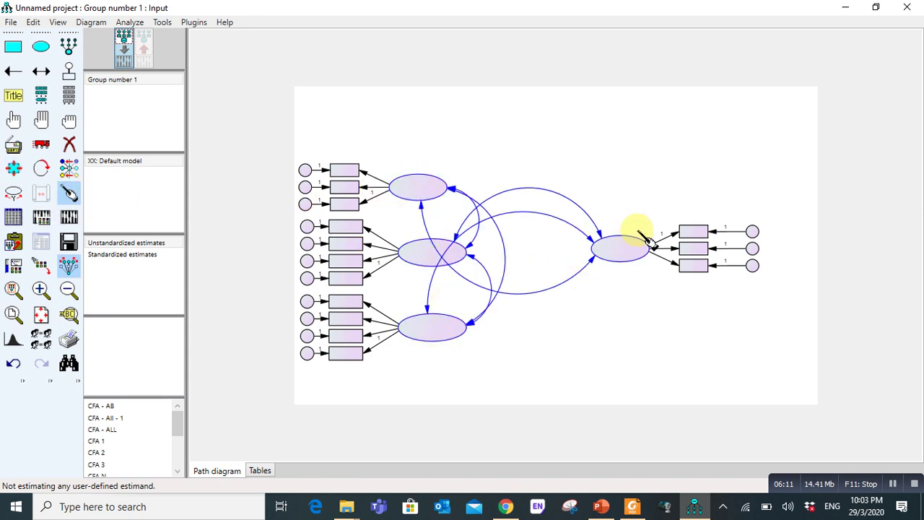
# Step: Flatten the covariance curves between the factors into crossing arcs through the middle, then deselect all
pyautogui.click(14, 169)
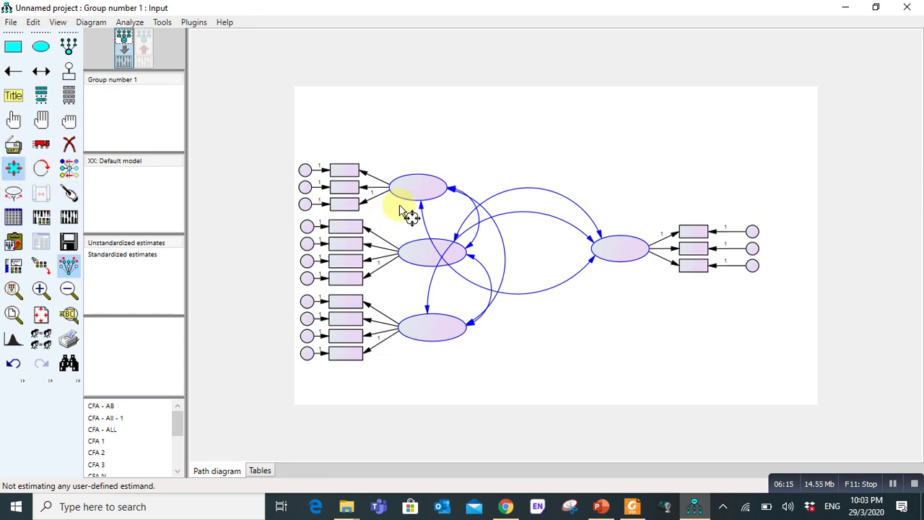
pyautogui.moveTo(425, 209); pyautogui.dragTo(456, 205)
pyautogui.click(14, 169)
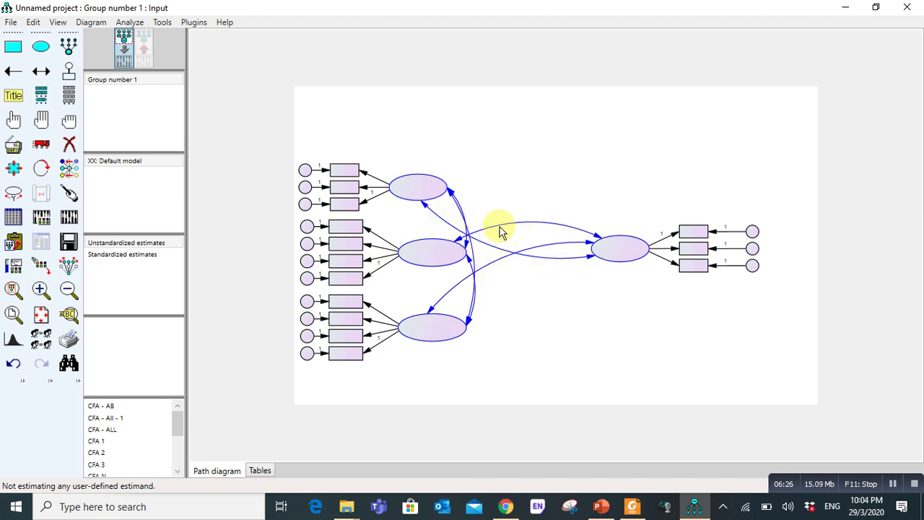
pyautogui.click(68, 121)
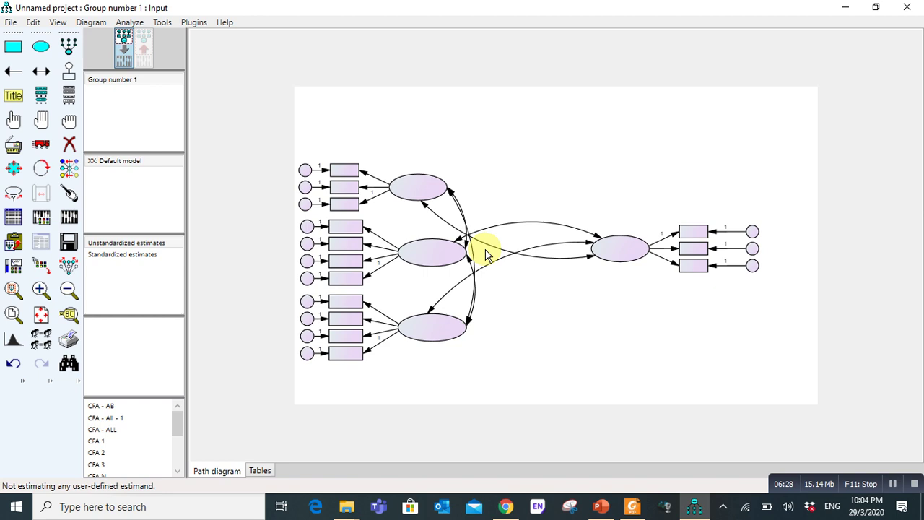